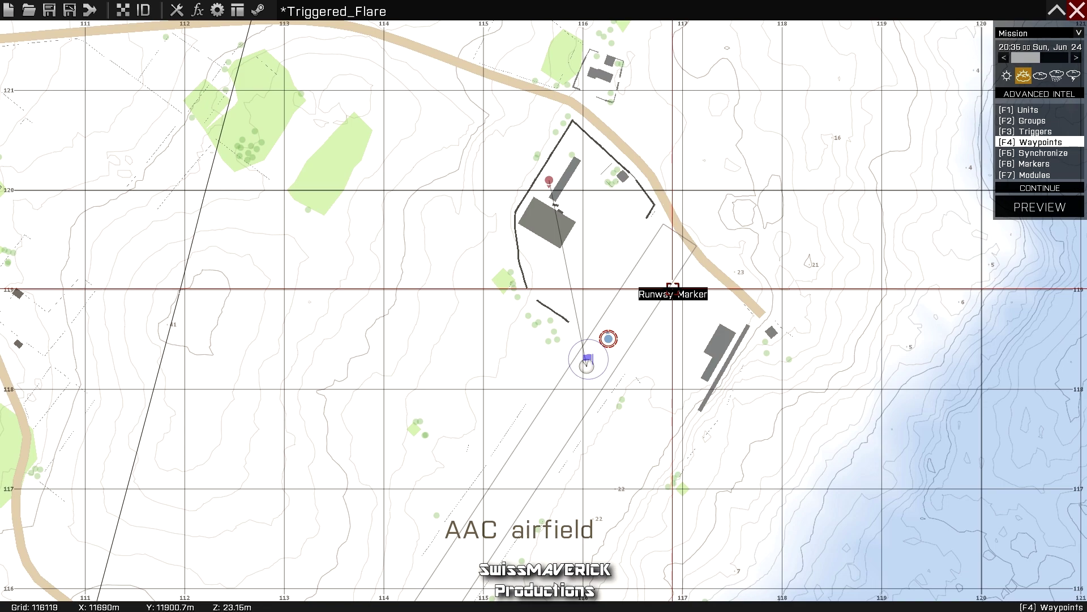
Step: Zoom out, pan and zoom back in to frame the AAC airfield runway with the player and trigger
scroll(663, 288, "down", 3)
mouse_move(674, 296)
right_mouse_down()
mouse_move(417, 387)
mouse_move(555, 328)
mouse_move(570, 310)
right_mouse_up()
scroll(418, 387, "down", 3)
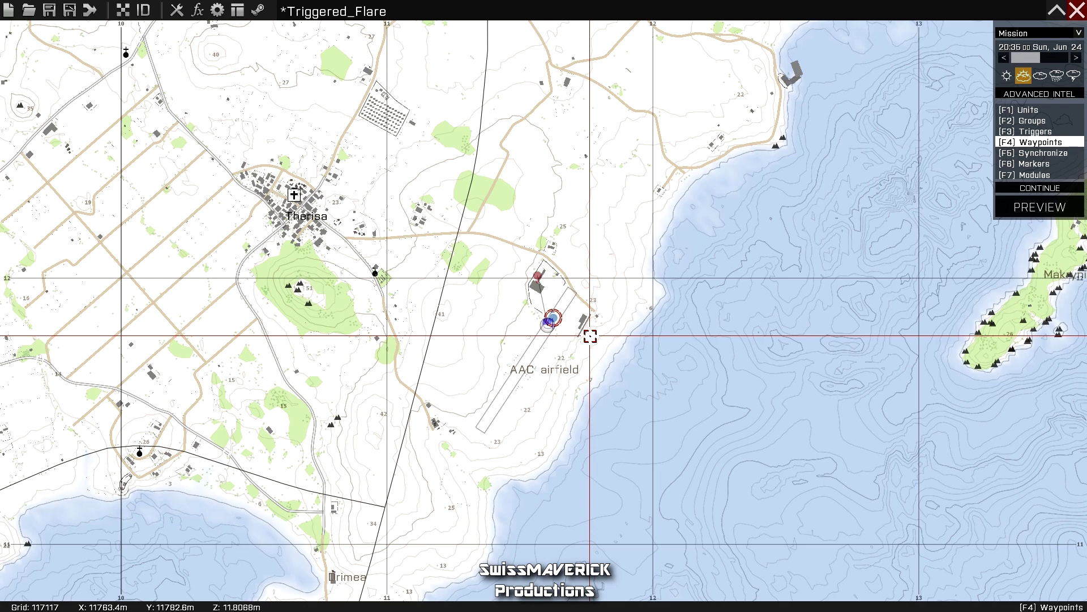
scroll(590, 336, "up", 3)
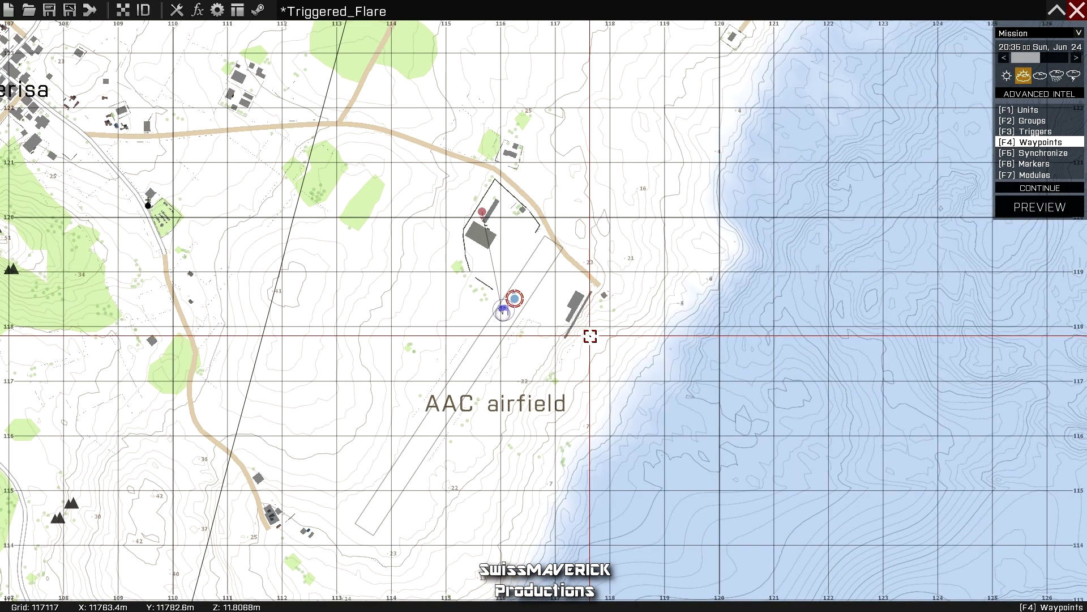
scroll(491, 340, "up", 3)
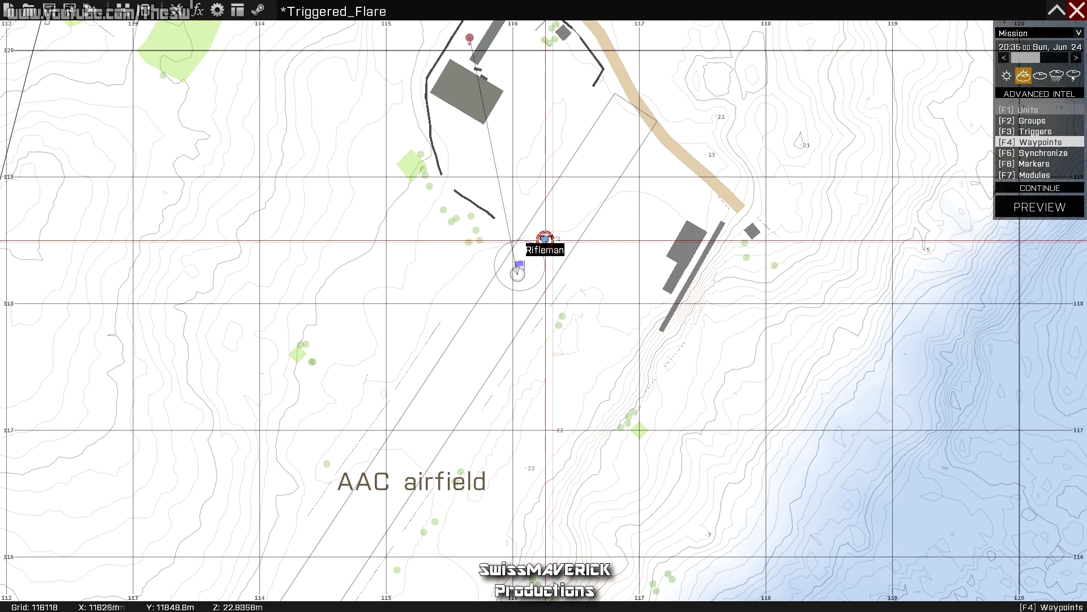
Step: Review the BLUFOR player rifleman's unit settings and close them unchanged
key("F1")
double_click(545, 238)
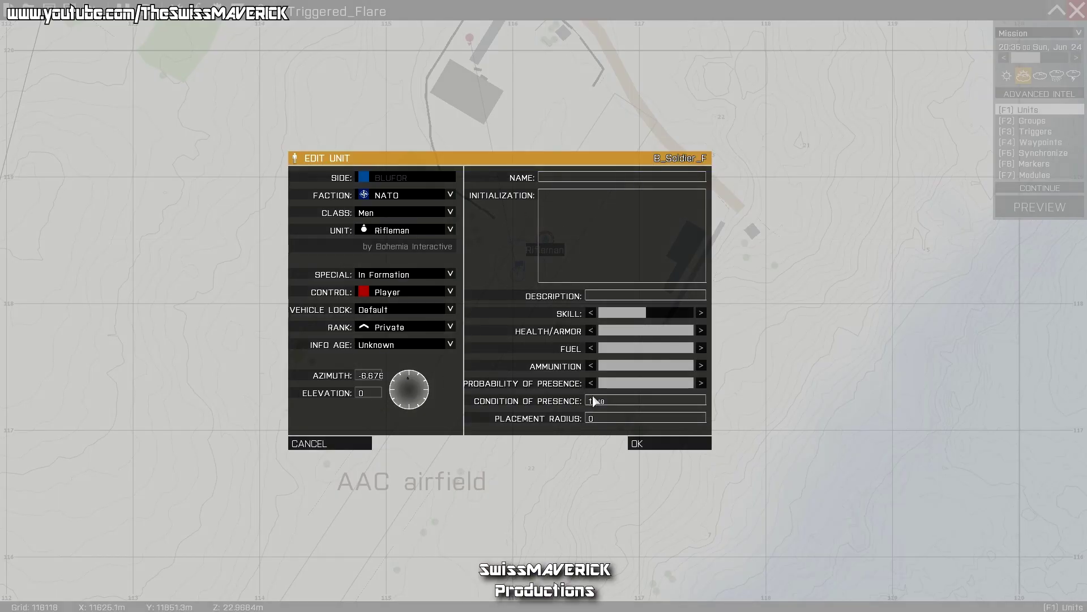
left_click(661, 444)
scroll(575, 257, "up", 3)
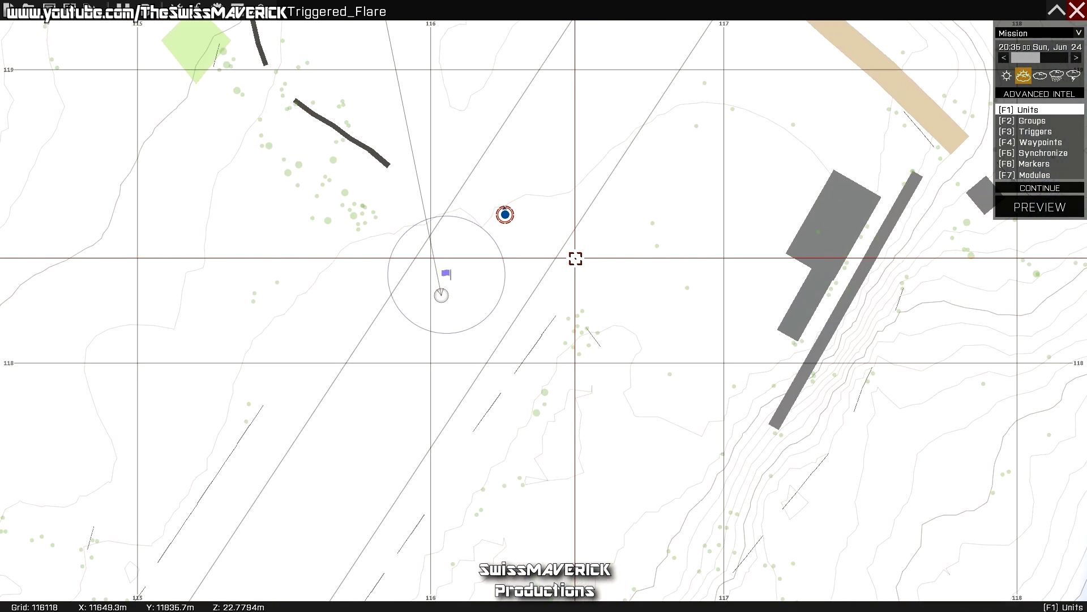
Step: Move the BLUFOR flare trigger onto the player's position at the airfield
key("F3")
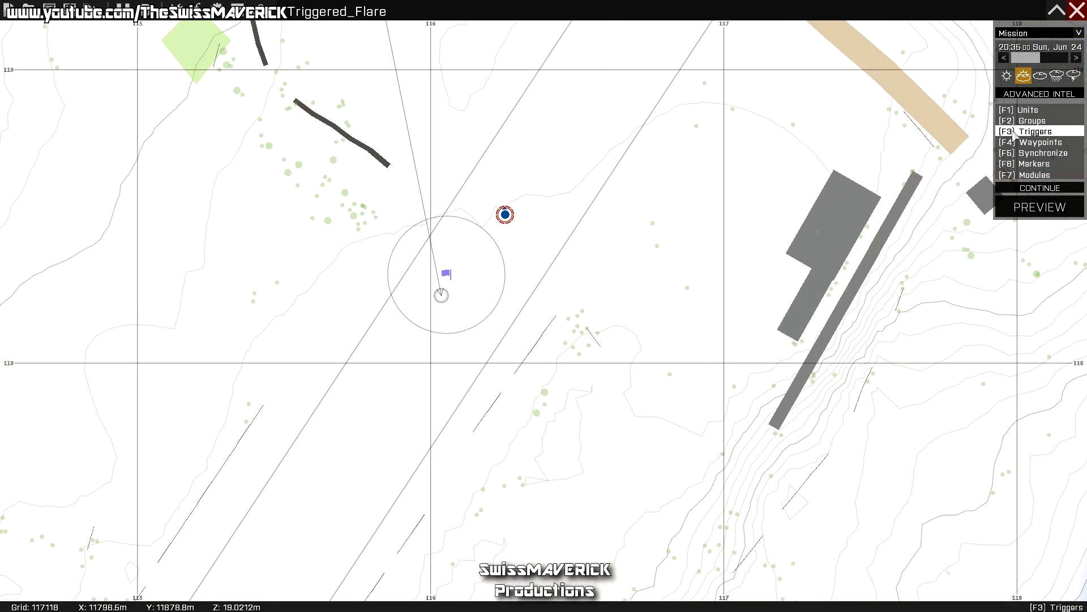
left_click(446, 273)
scroll(446, 273, "down", 3)
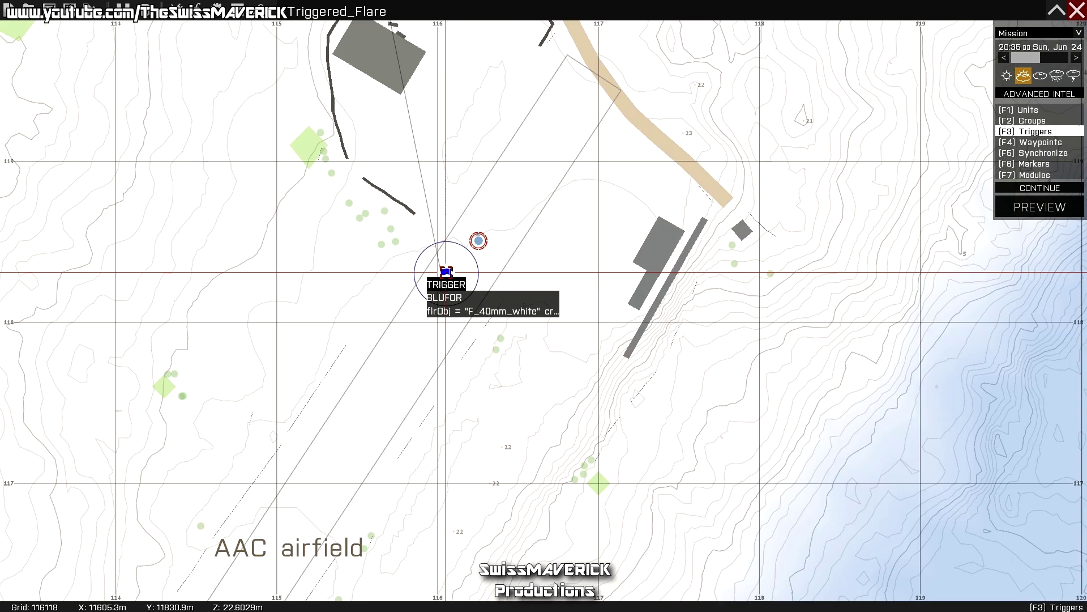
mouse_move(446, 273)
left_mouse_down()
mouse_move(475, 113)
mouse_move(388, 204)
mouse_move(483, 214)
mouse_move(469, 183)
mouse_move(418, 250)
mouse_move(430, 258)
mouse_move(479, 201)
mouse_move(447, 251)
mouse_move(488, 210)
mouse_move(451, 281)
left_mouse_up()
scroll(463, 298, "up", 5)
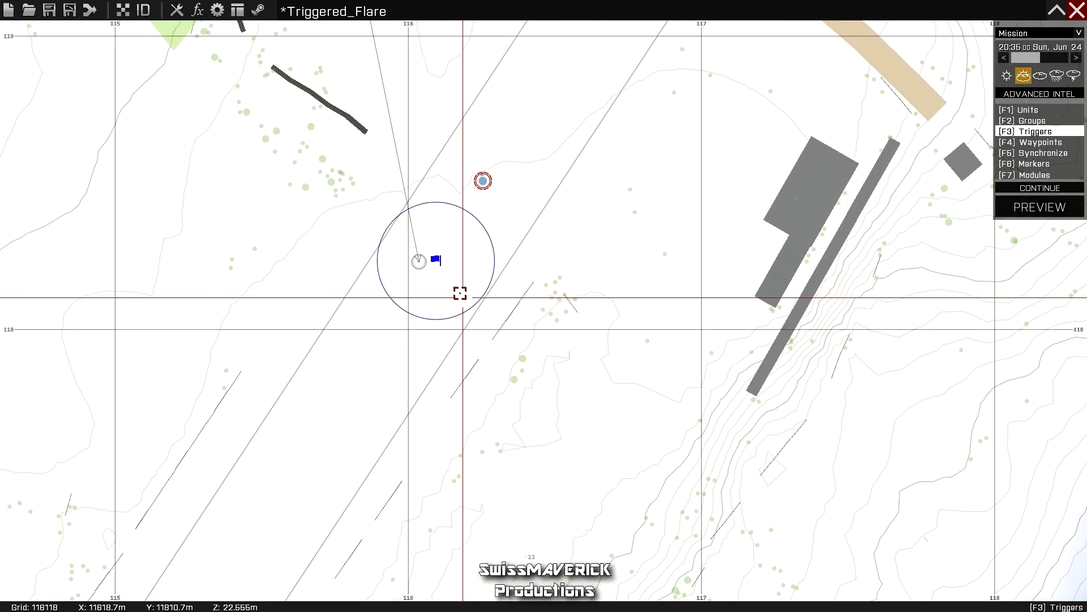
double_click(468, 269)
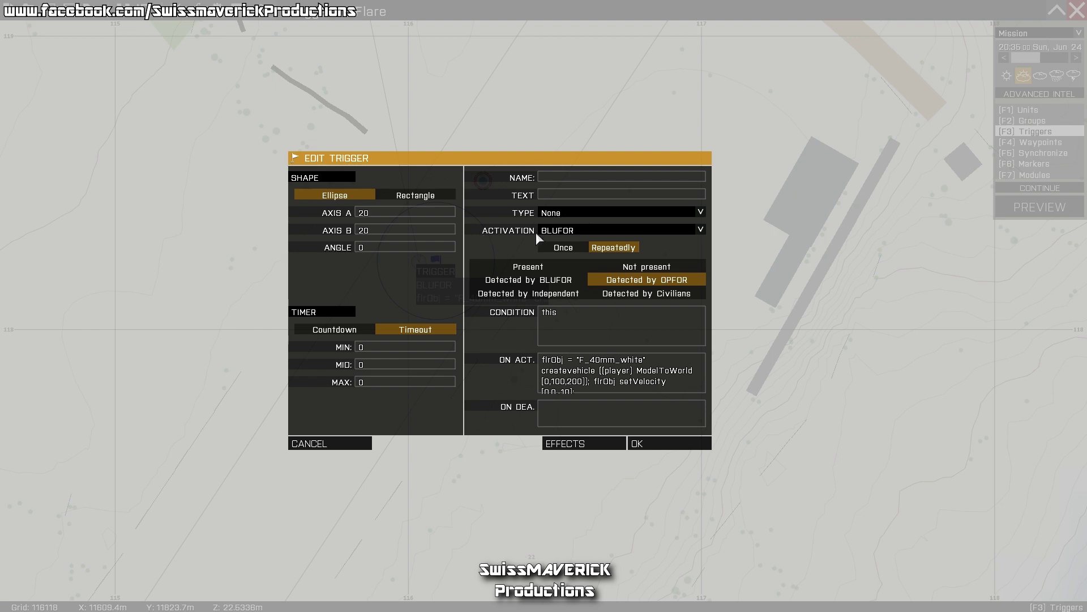
left_click(566, 232)
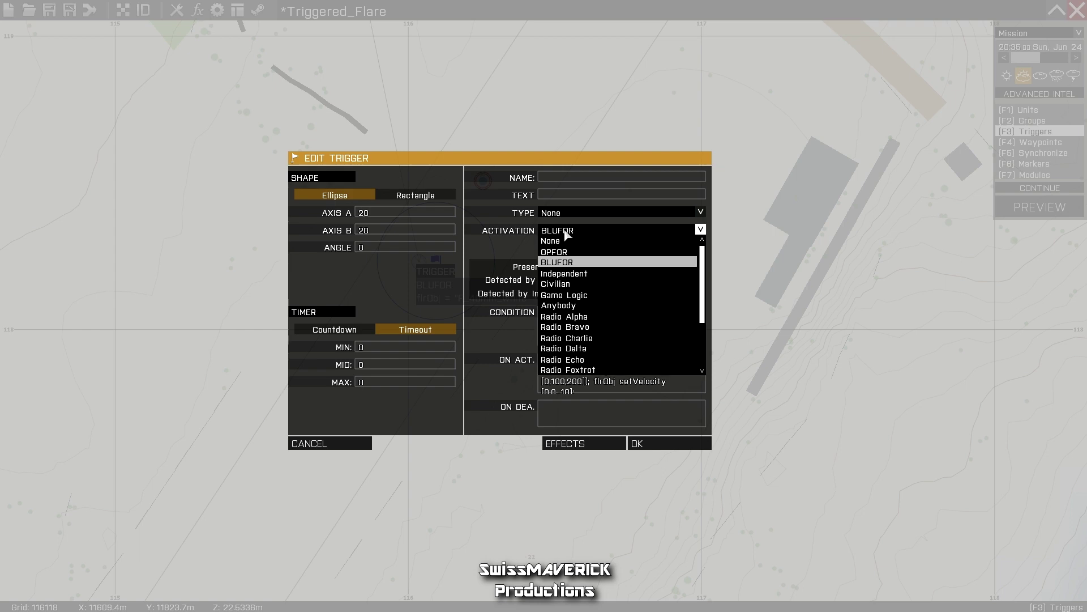
left_click(564, 264)
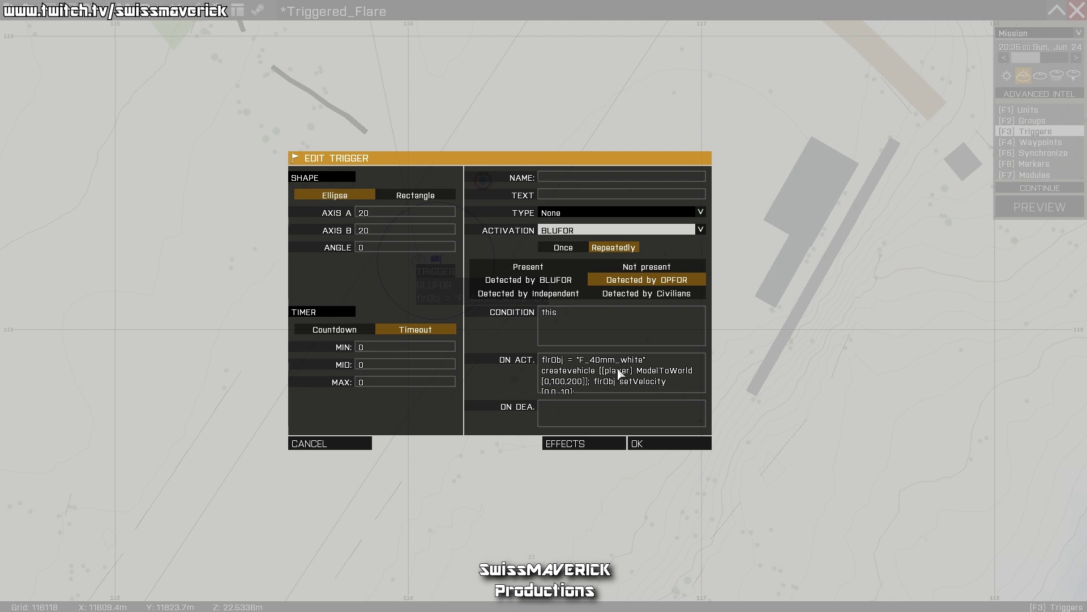
Step: Highlight the flrObj variable at the start of the ON ACT. script
left_click_drag(543, 359, 671, 406)
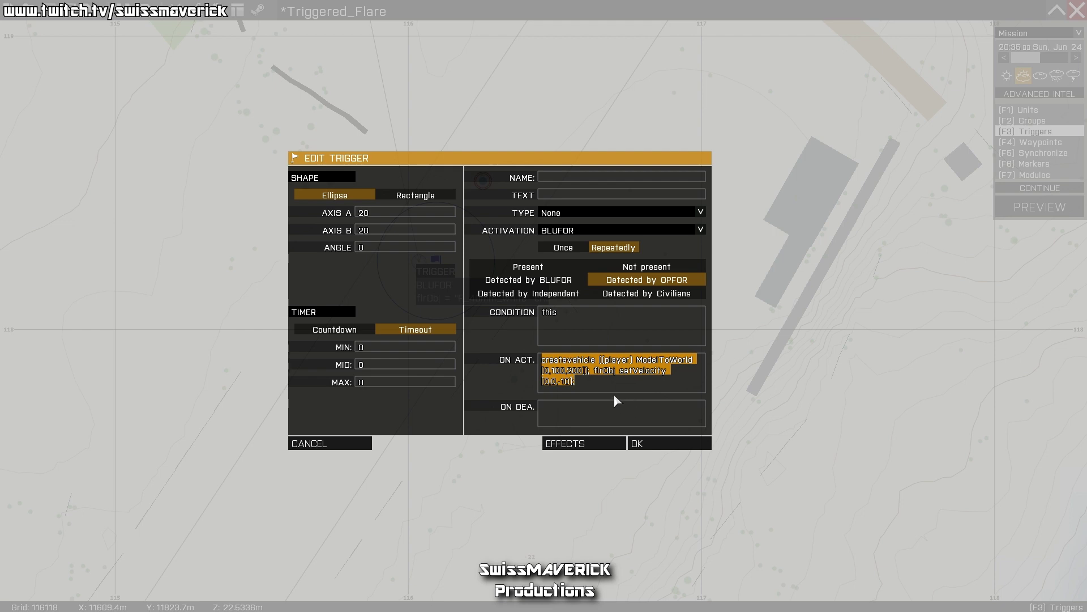
left_click(586, 382)
scroll(587, 385, "up", 1)
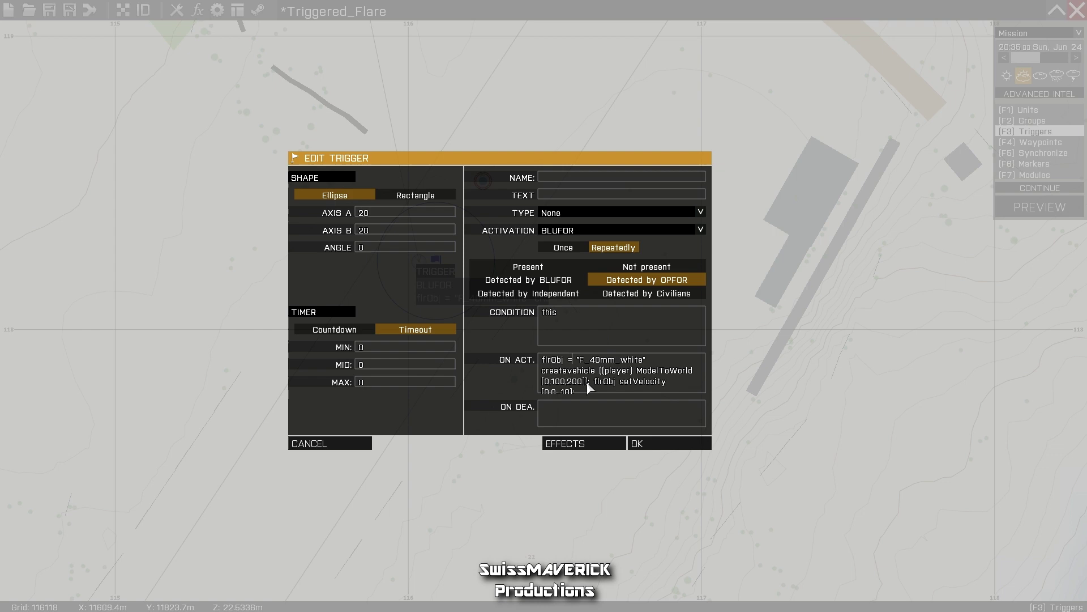
left_click_drag(542, 360, 593, 386)
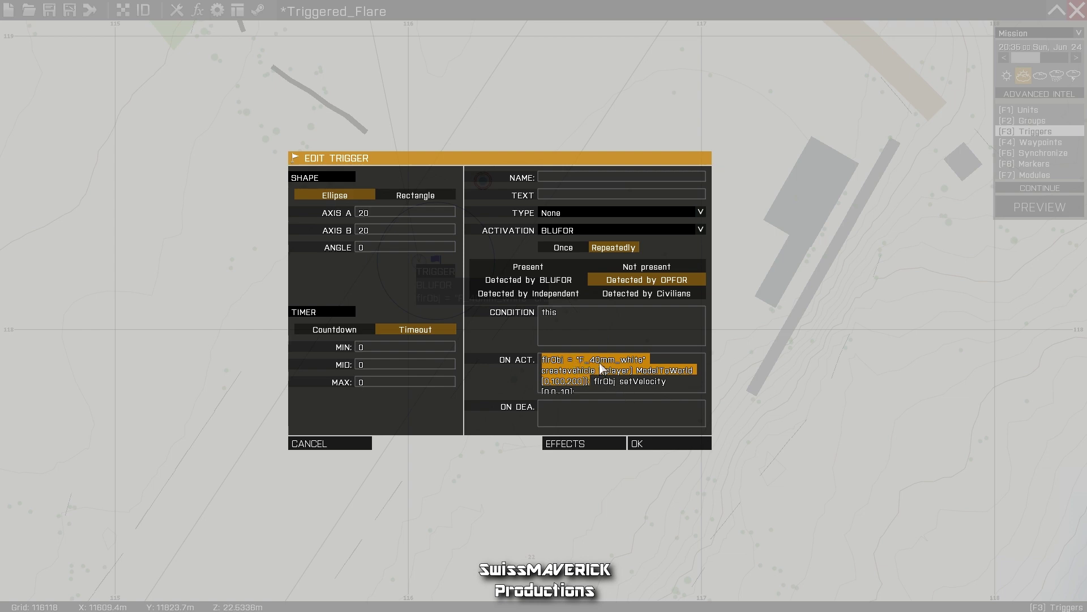
left_click(601, 369)
Step: Walk through the F_40mm_white class, createVehicle call and the 0,100 spawn offset values
left_click_drag(580, 361, 644, 369)
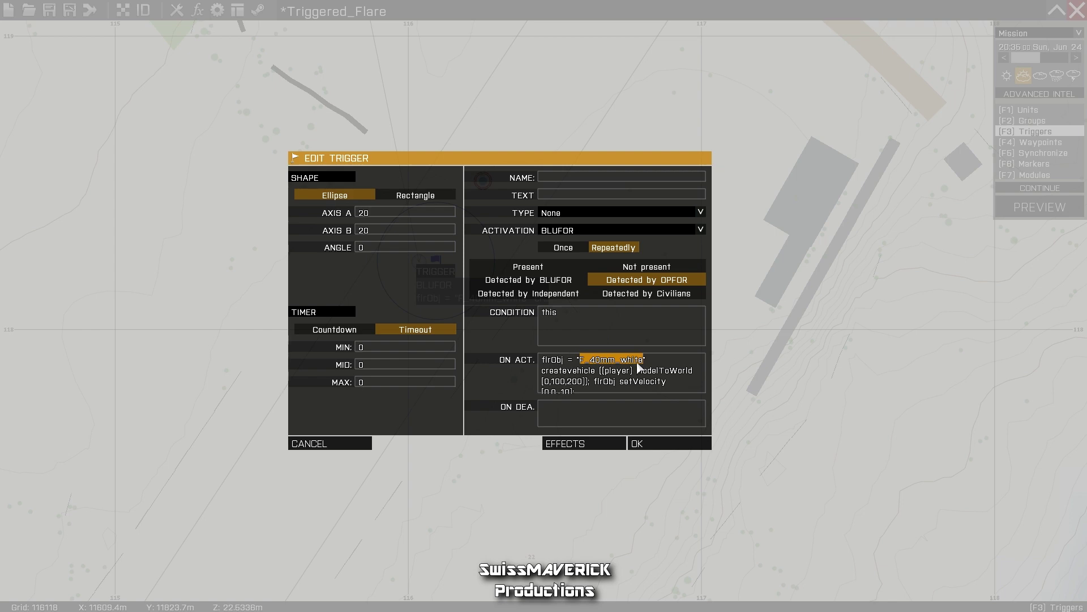
left_click_drag(584, 370, 613, 383)
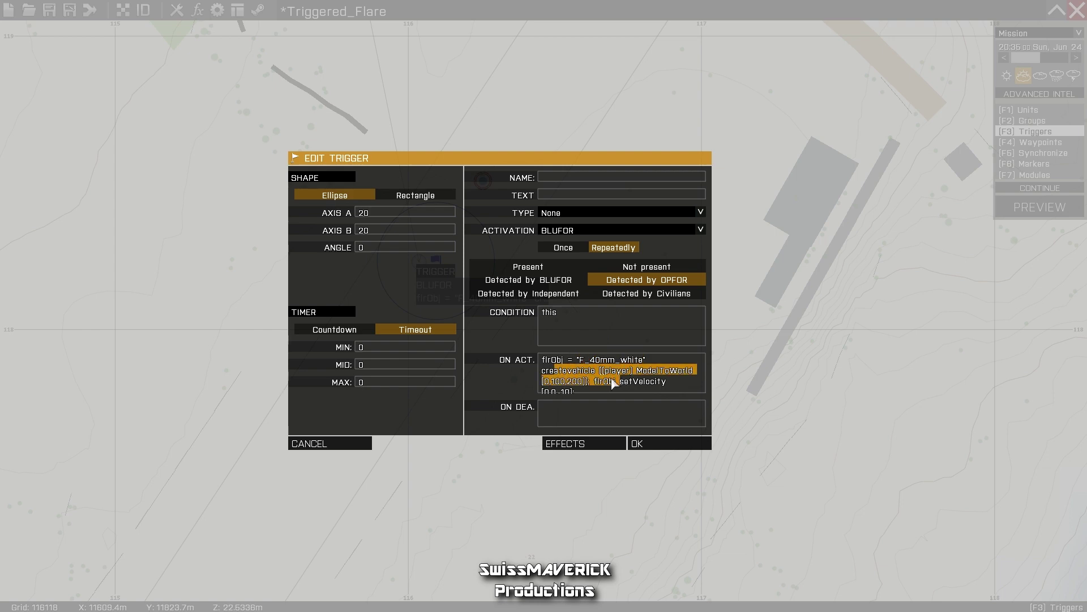
left_click_drag(543, 369, 678, 376)
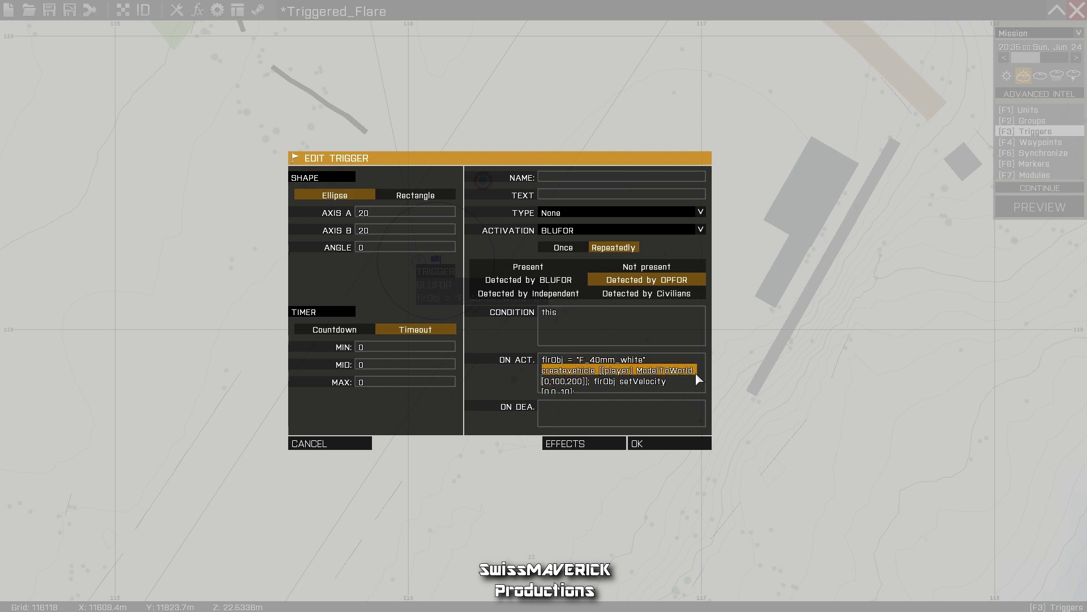
left_click_drag(566, 381, 543, 382)
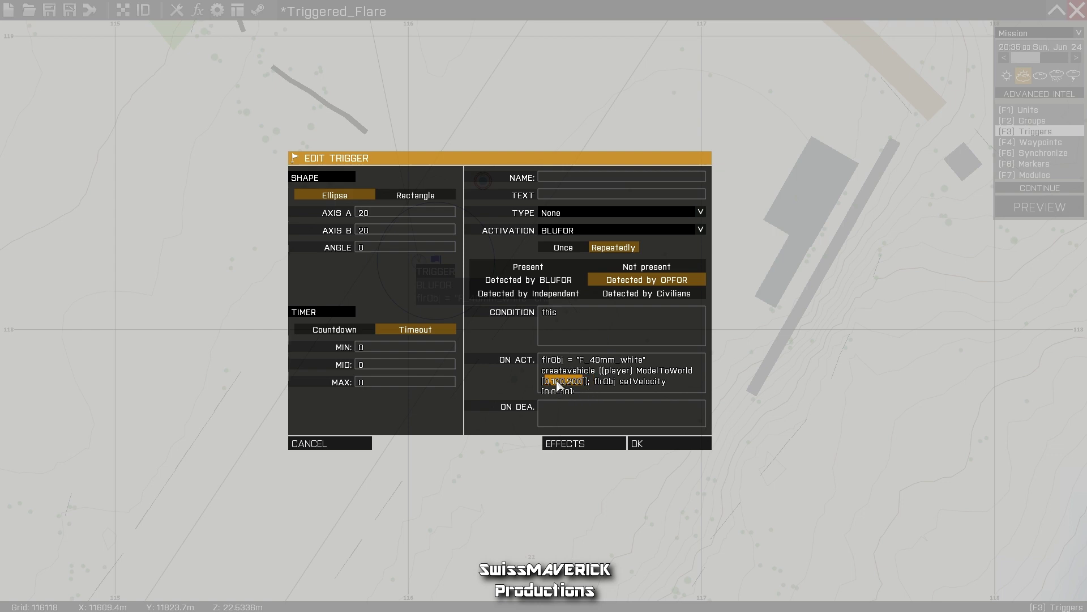
left_click(574, 381)
left_click_drag(592, 380, 653, 399)
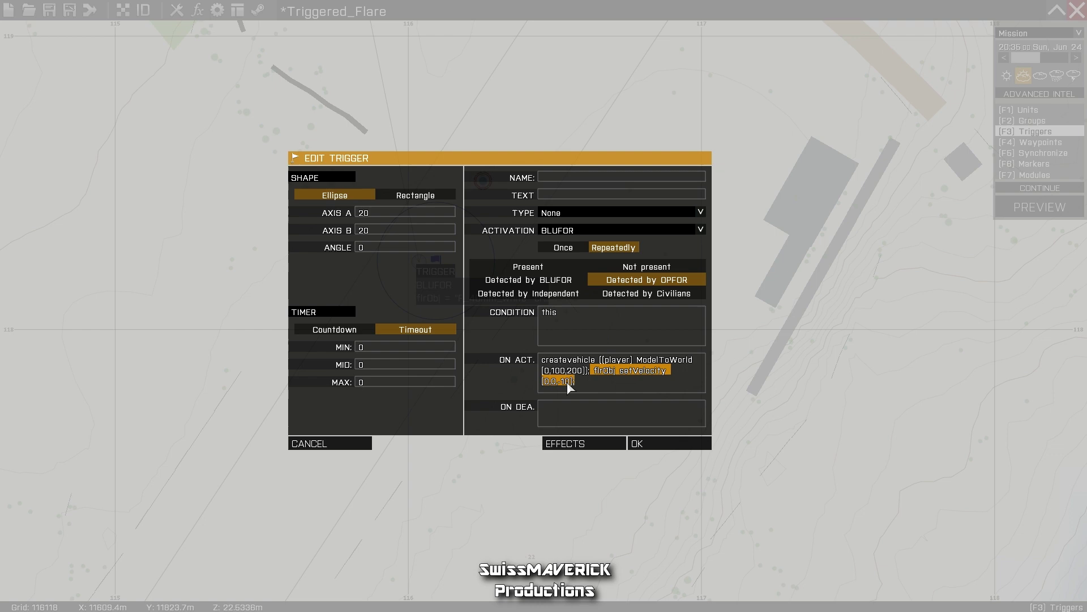
Step: Close the trigger settings and inspect the unarmed OPFOR rifleman's init by the hangar
key("Return")
scroll(473, 269, "down", 3)
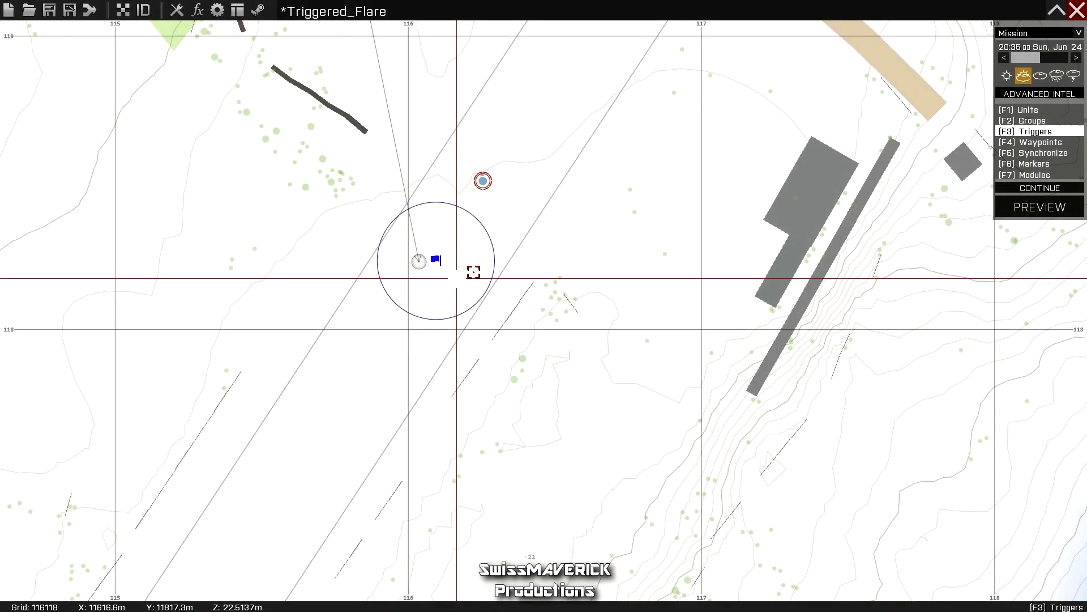
scroll(442, 261, "down", 2)
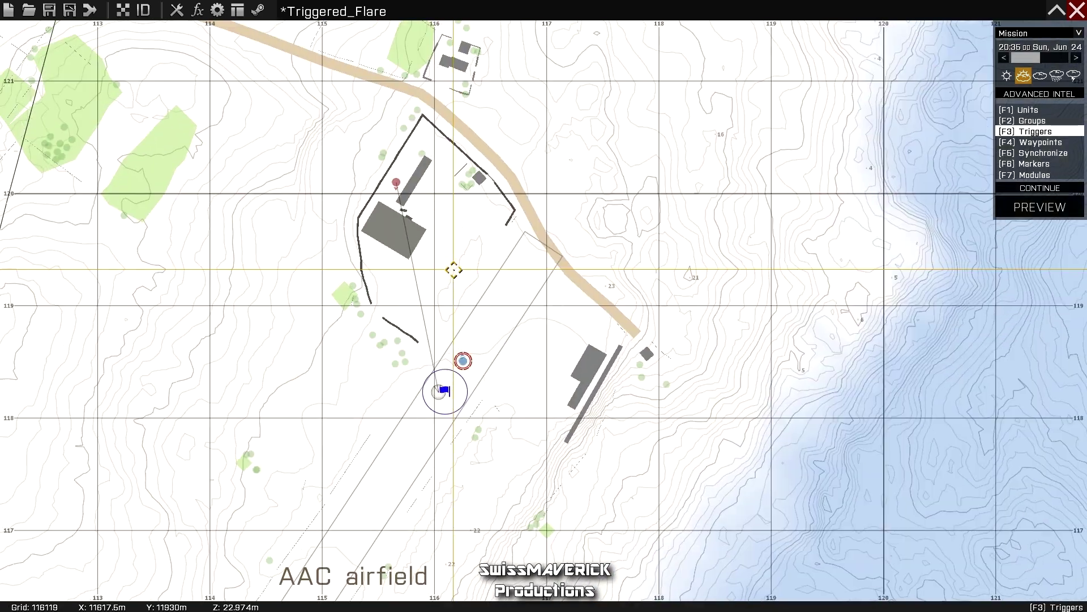
scroll(384, 139, "up", 3)
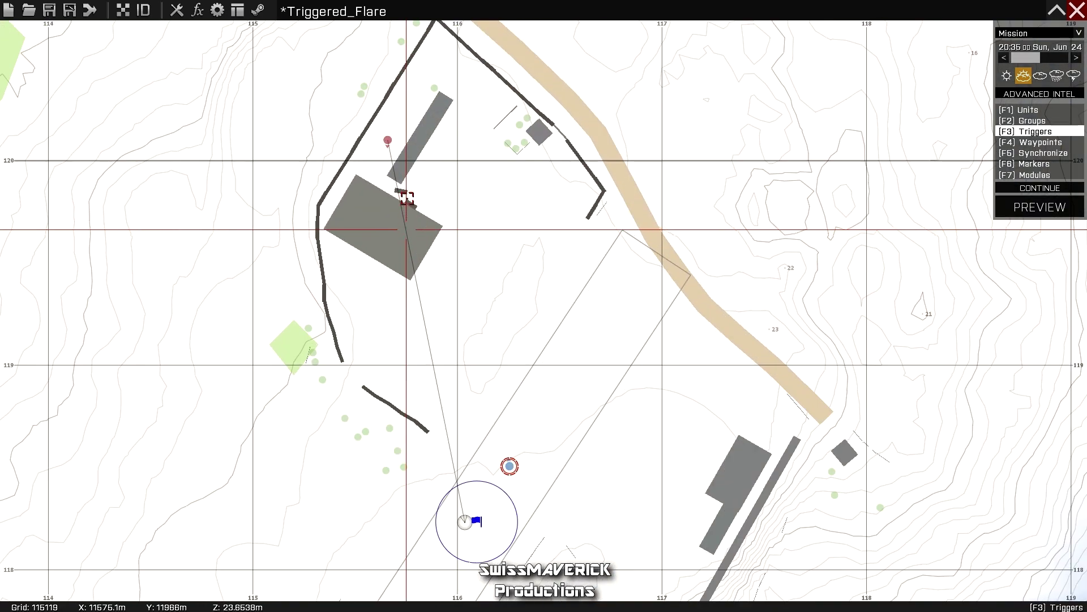
left_click(388, 140)
double_click(388, 140)
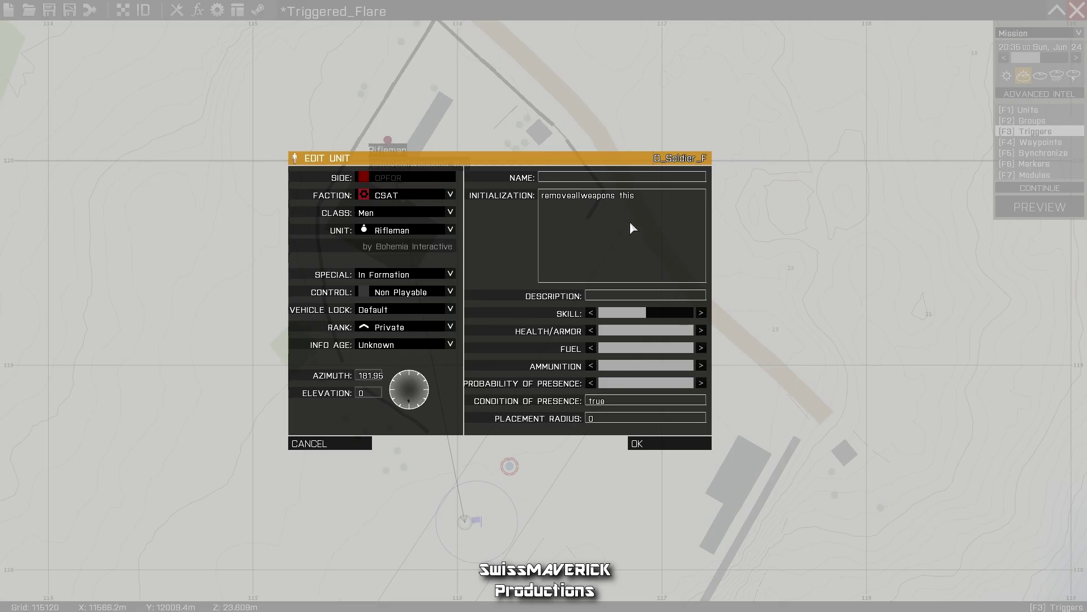
left_click(669, 443)
Step: Move the BLUFOR player into the flare trigger's circle
right_click_drag(432, 425, 405, 373)
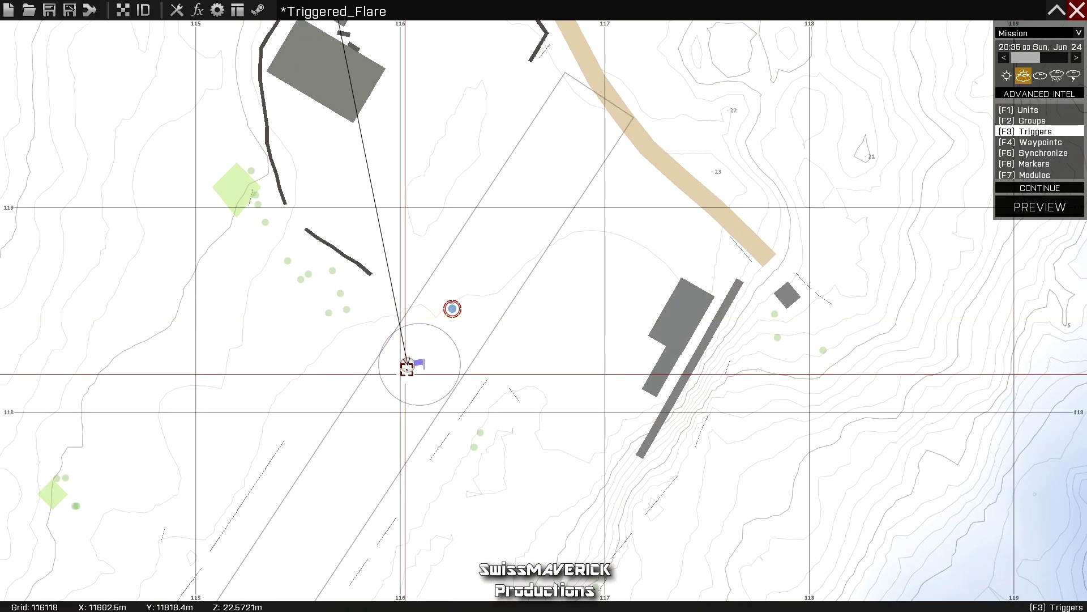
right_click_drag(395, 242, 447, 291)
left_click_drag(503, 355, 479, 401)
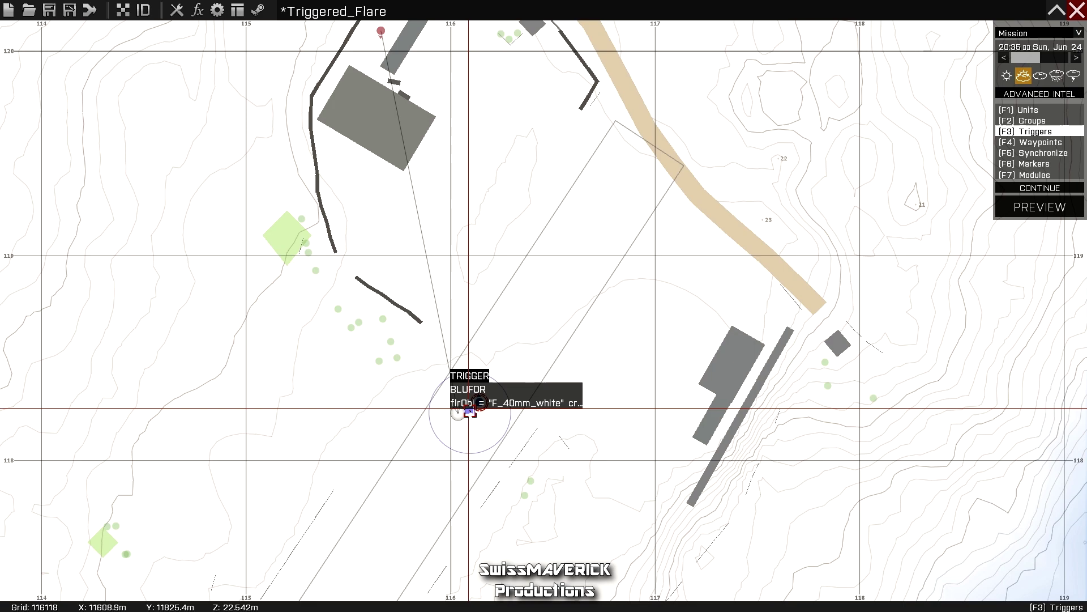
double_click(470, 410)
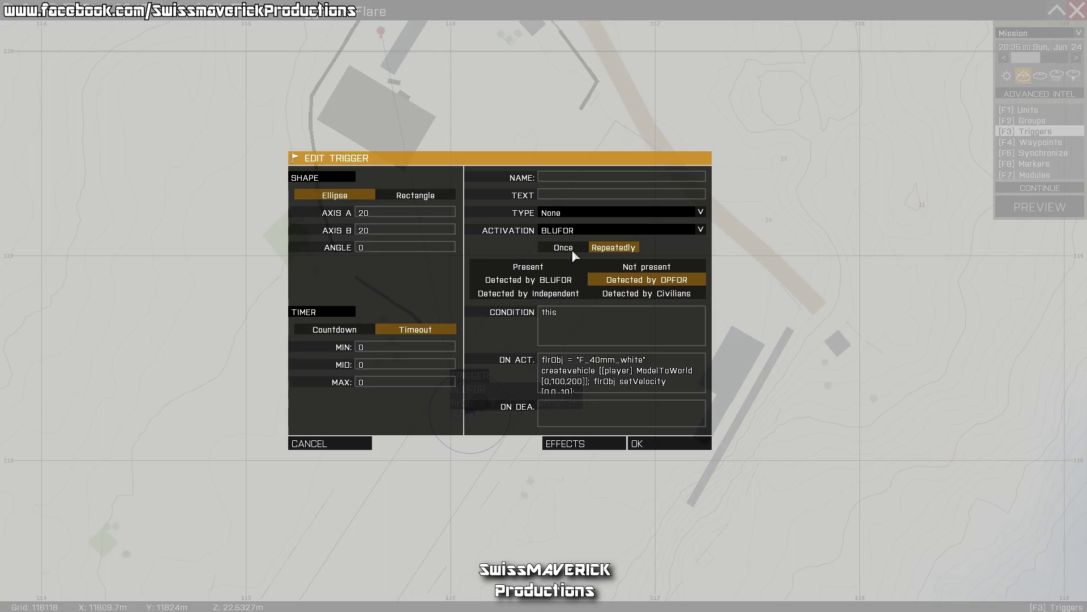
left_click(552, 270)
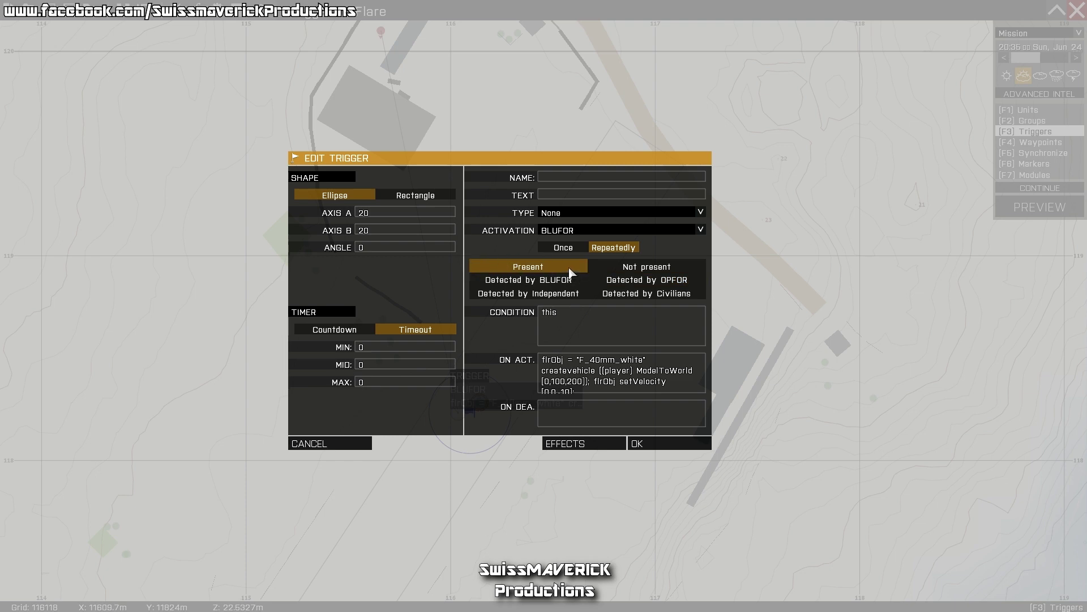
left_click(645, 280)
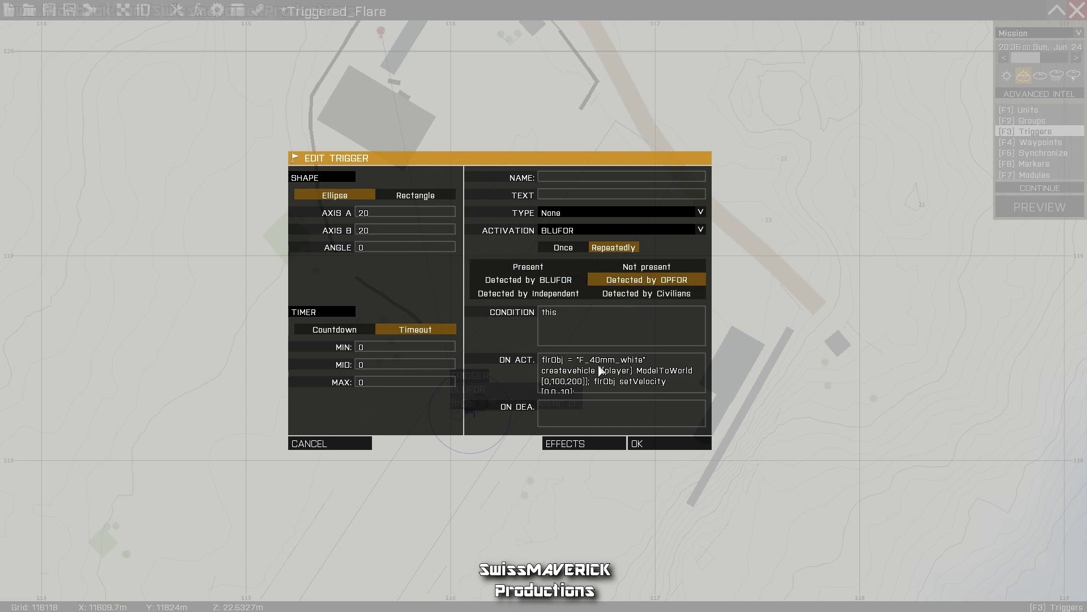
left_click(638, 444)
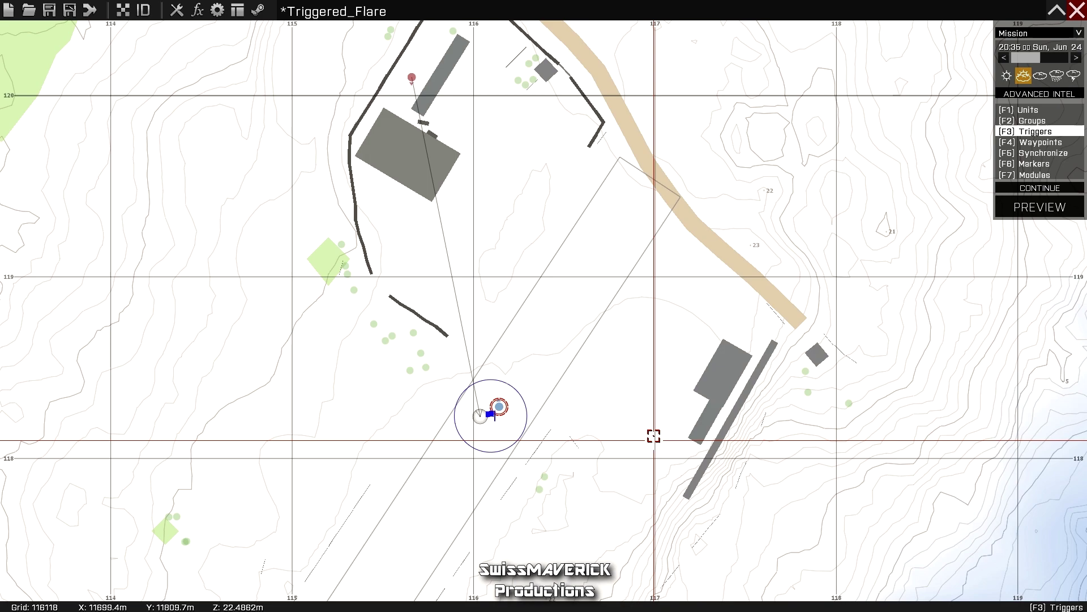
Step: Launch the Triggered_Flare preview to view the night airfield in first-person night vision
left_click(1018, 211)
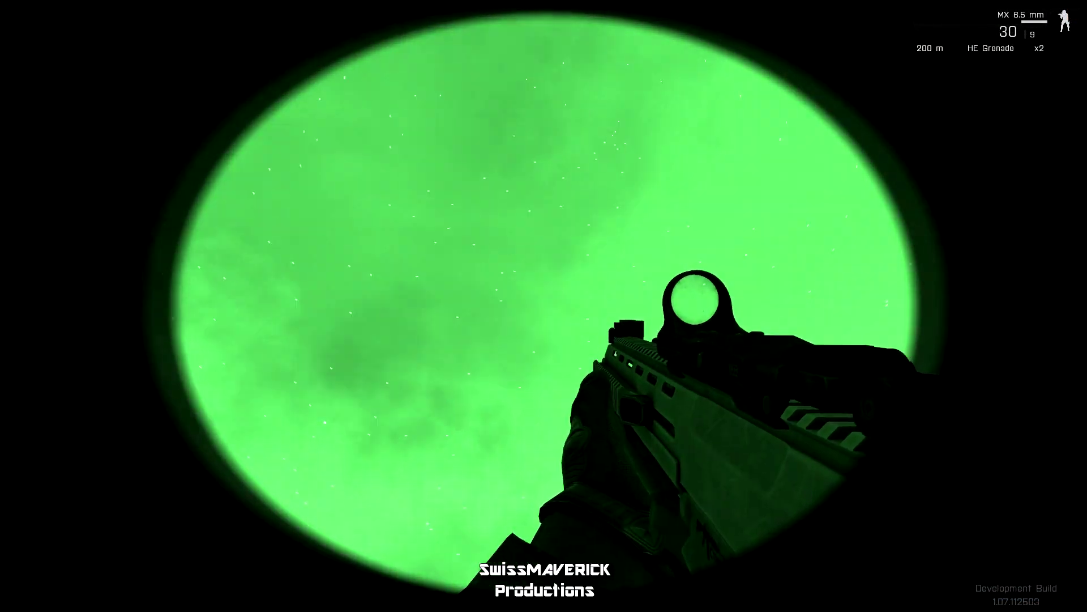